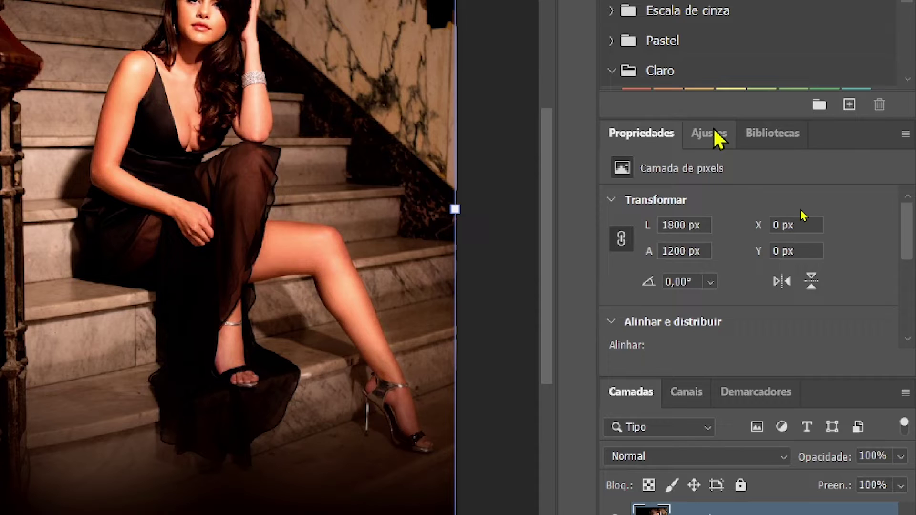
- Add a Vibrance adjustment layer and test Saturation at -100, then bring it back to +5
click(797, 212)
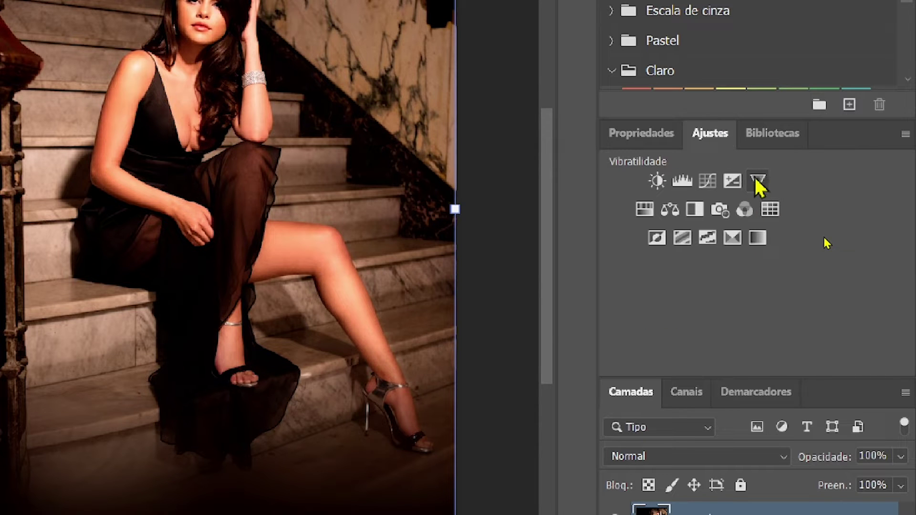
click(757, 180)
drag(747, 264, 549, 271)
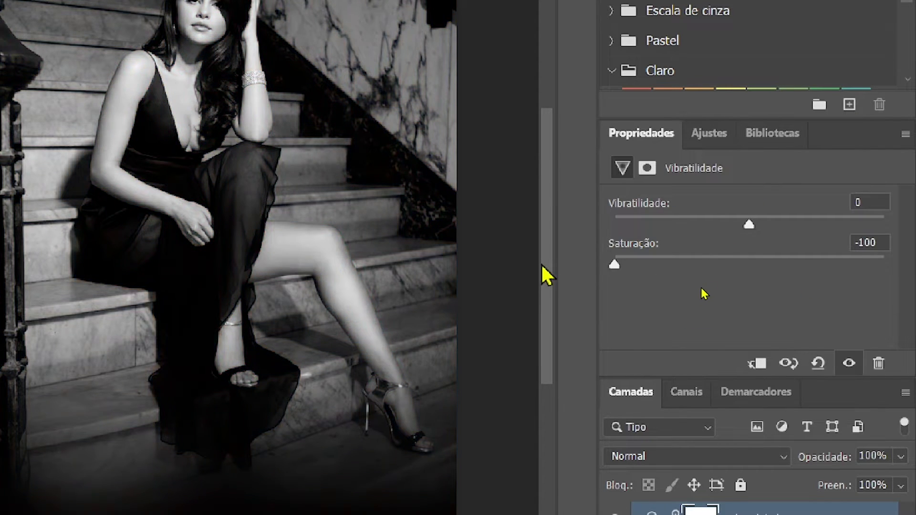
drag(624, 265, 757, 266)
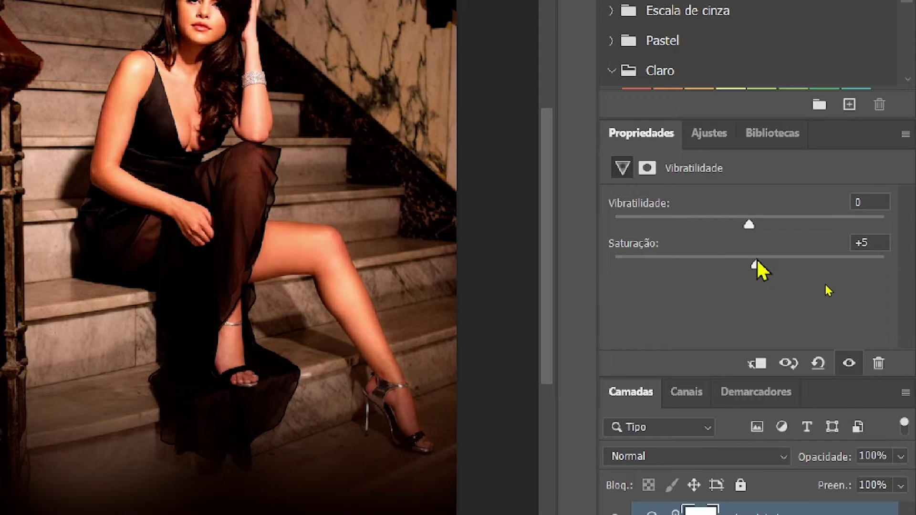
click(709, 134)
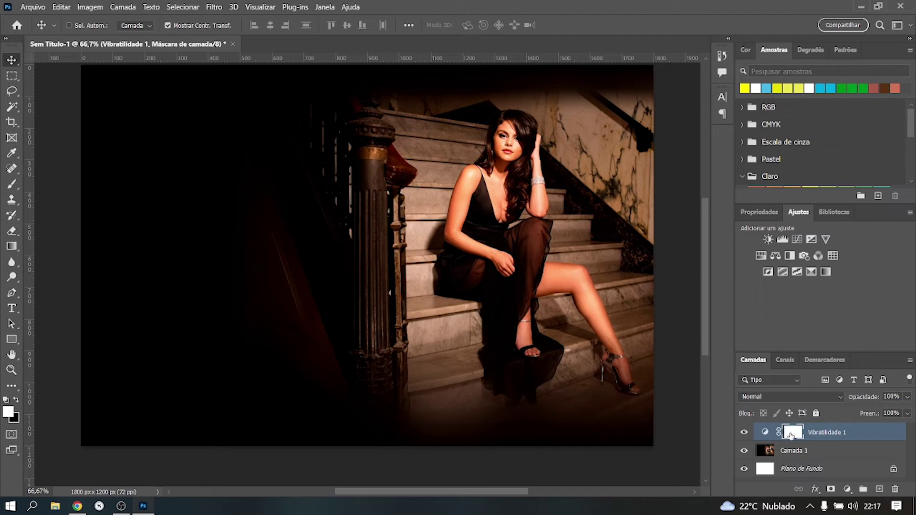
- Delete the Vibrance layer's mask, then delete the Vibratilidade 1 adjustment layer
drag(791, 436, 896, 490)
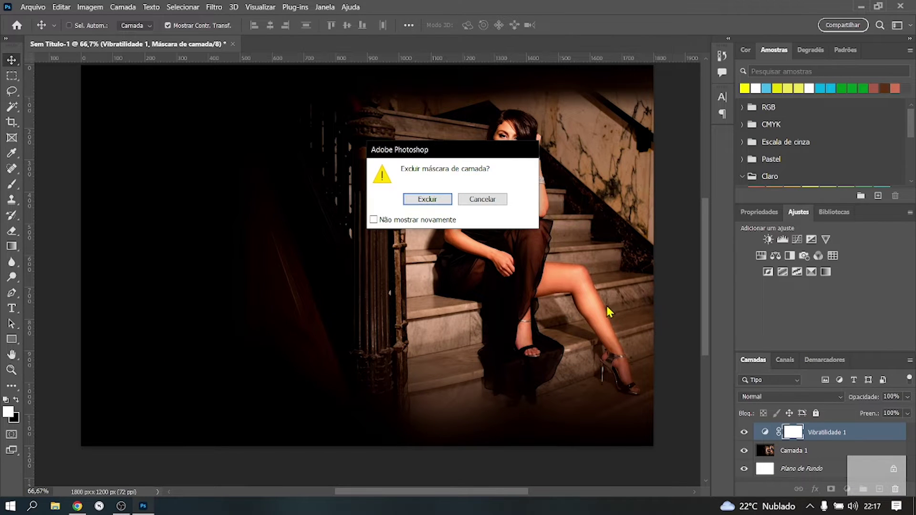
click(438, 201)
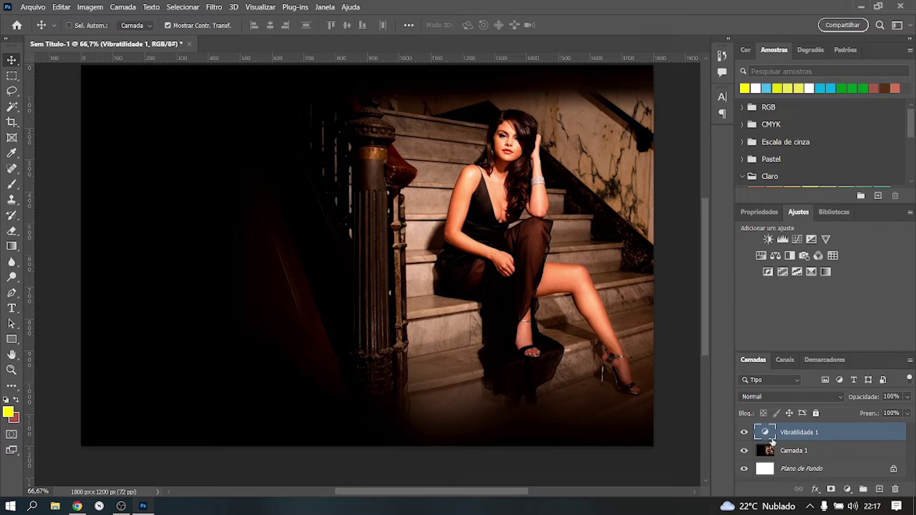
drag(773, 441, 896, 491)
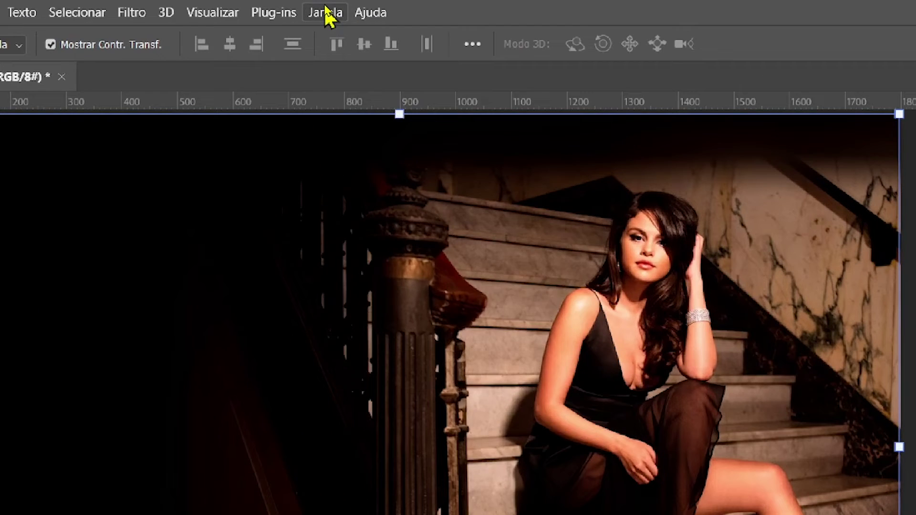
click(325, 8)
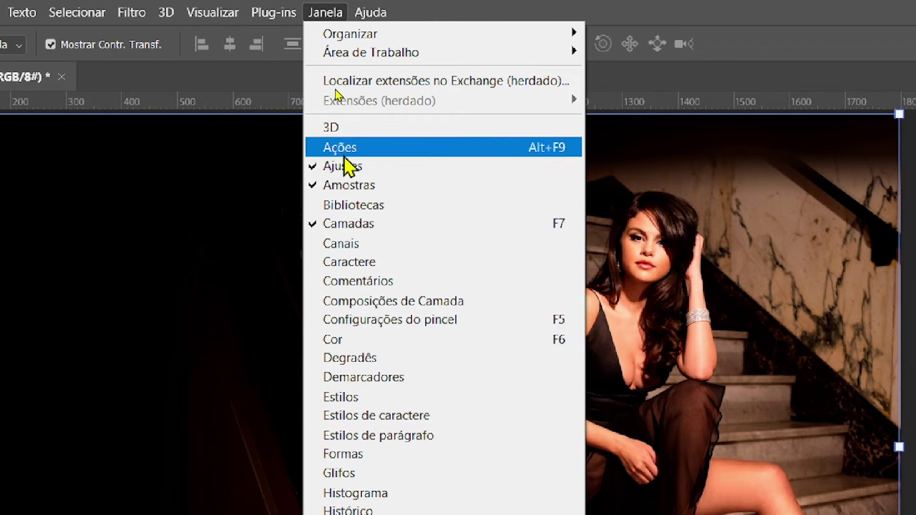
click(375, 168)
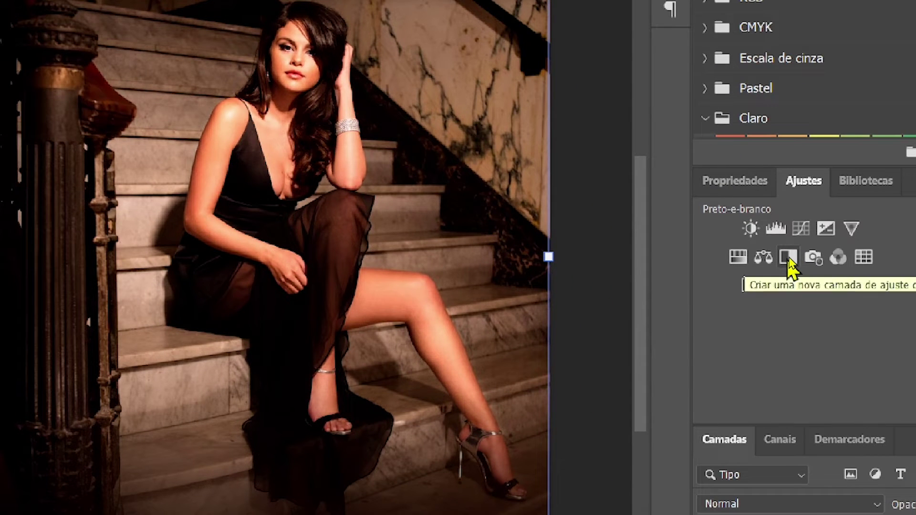
- Add a Black & White adjustment layer and apply its Auto mix (reds 36, yellows 69, greens 20)
click(788, 258)
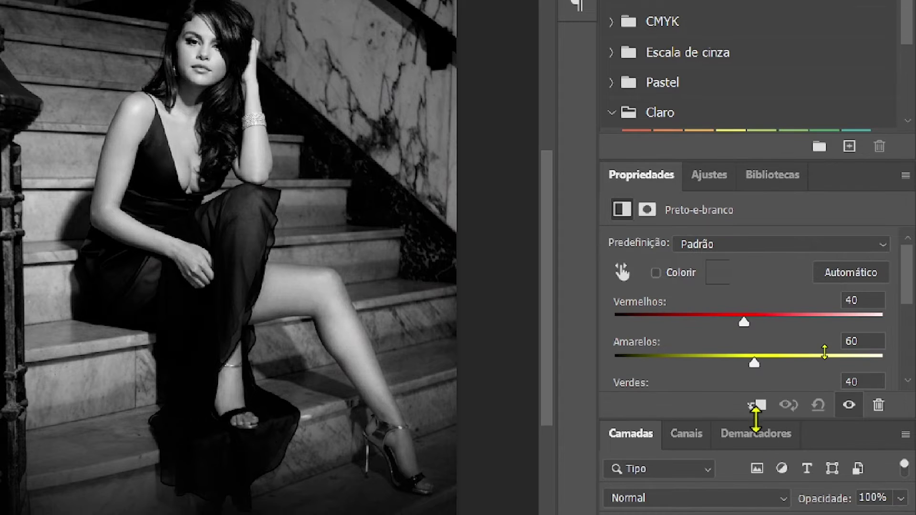
drag(757, 425, 766, 452)
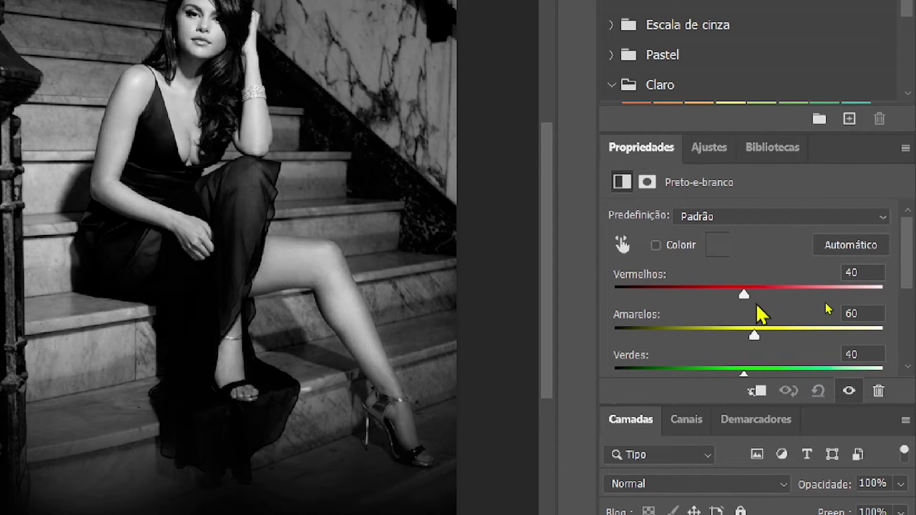
scroll(762, 310, down, 3)
scroll(762, 309, up, 2)
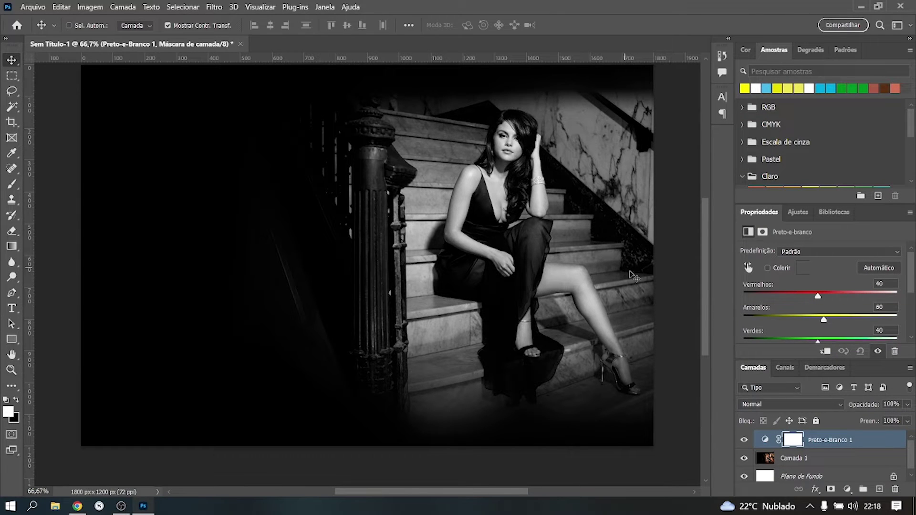
click(877, 268)
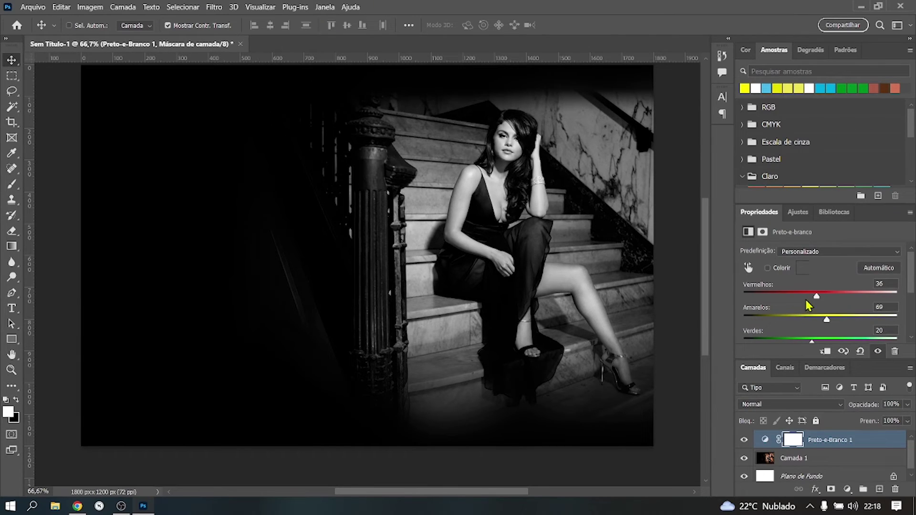
- Try darker and brighter Reds values, then reapply the Auto mix (reds 36, yellows 69, greens 20)
drag(913, 279, 911, 291)
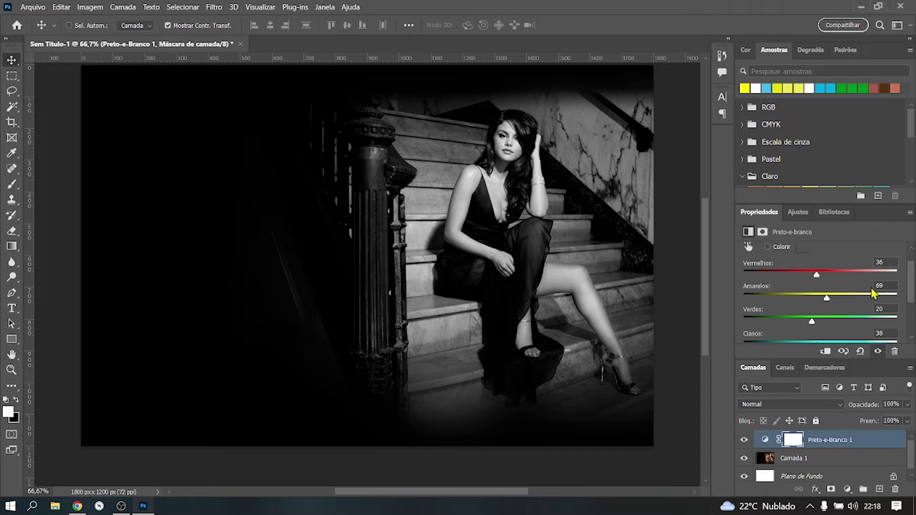
mouse_move(816, 276)
mouse_down()
mouse_move(805, 275)
mouse_move(853, 276)
mouse_up()
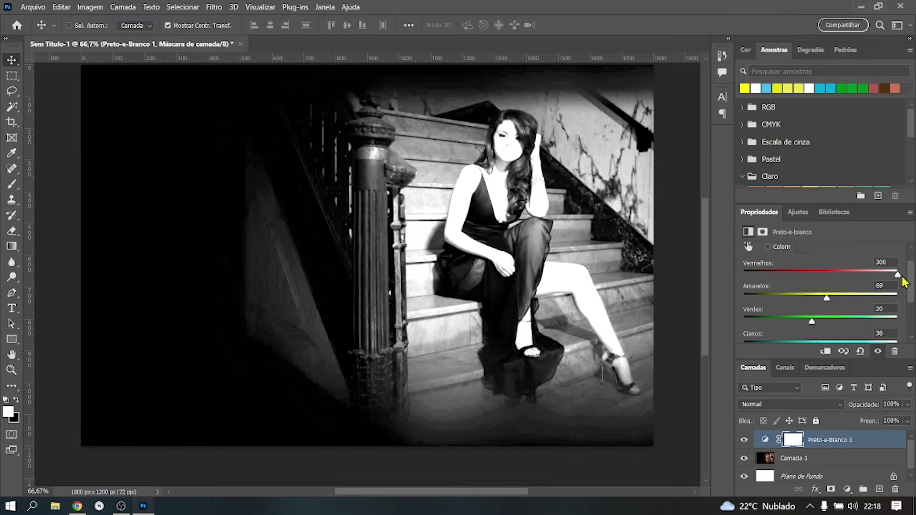
mouse_move(853, 275)
mouse_down()
mouse_move(820, 279)
mouse_move(842, 285)
mouse_move(816, 320)
mouse_up()
scroll(815, 334, down, 1)
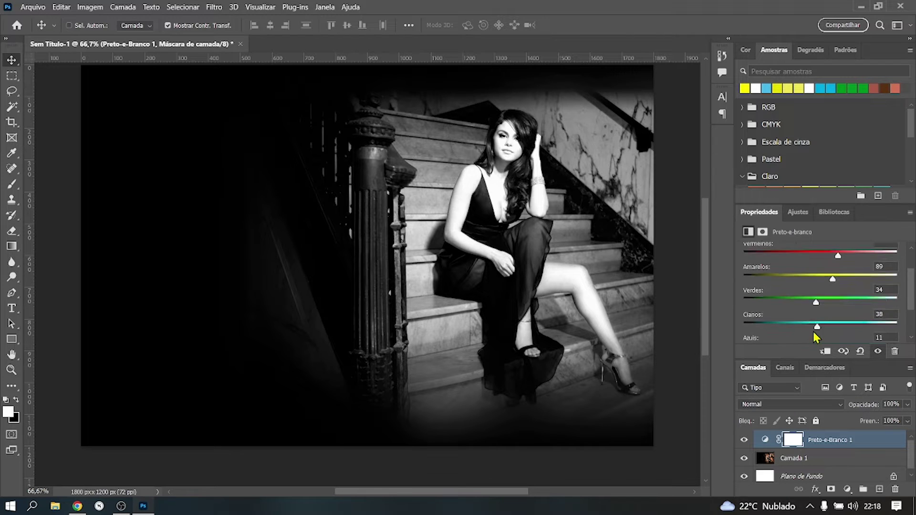
scroll(815, 337, down, 1)
mouse_move(809, 311)
mouse_down()
mouse_move(833, 289)
mouse_move(819, 264)
mouse_up()
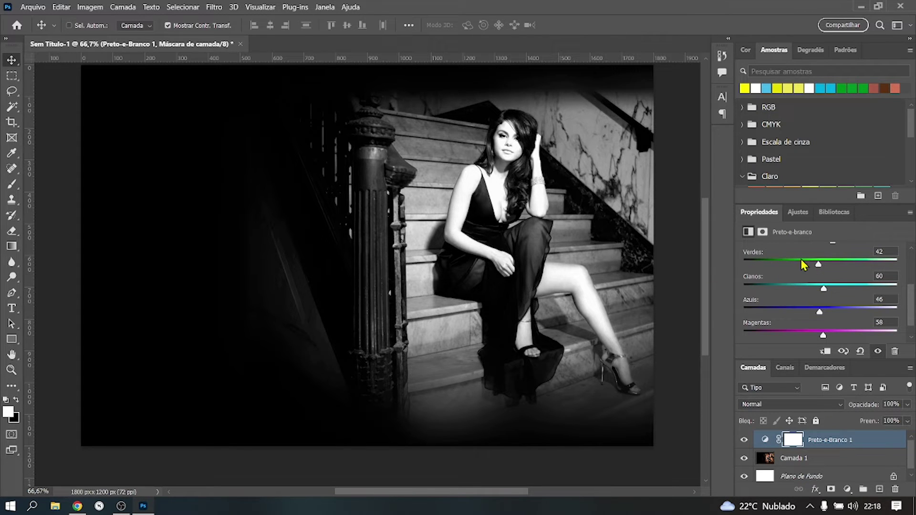
scroll(801, 312, up, 2)
scroll(830, 291, up, 3)
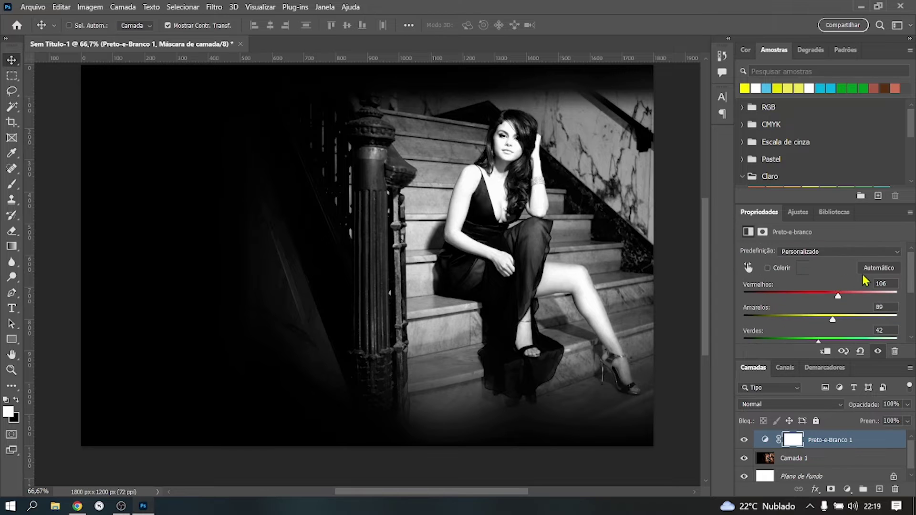
click(875, 268)
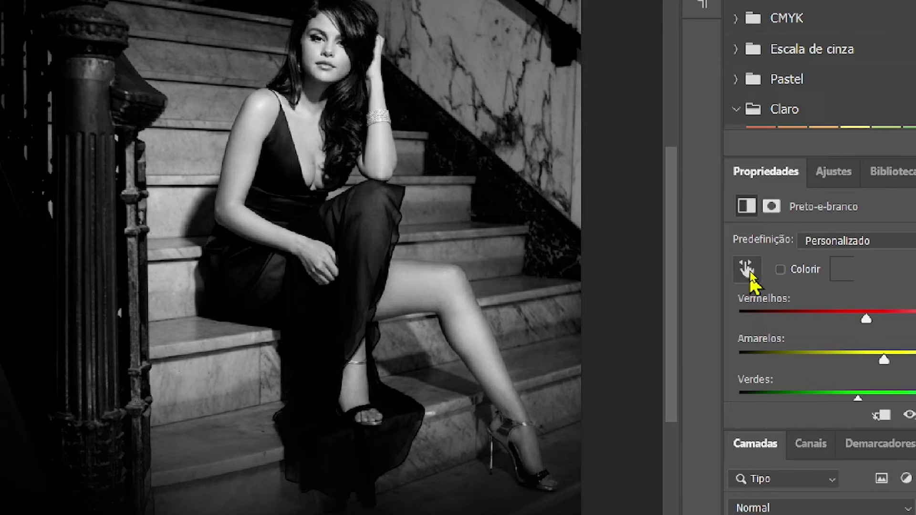
- Drag on the photo with the targeted adjustment tool to set Magentas to 213, then fit the photo on screen
click(747, 270)
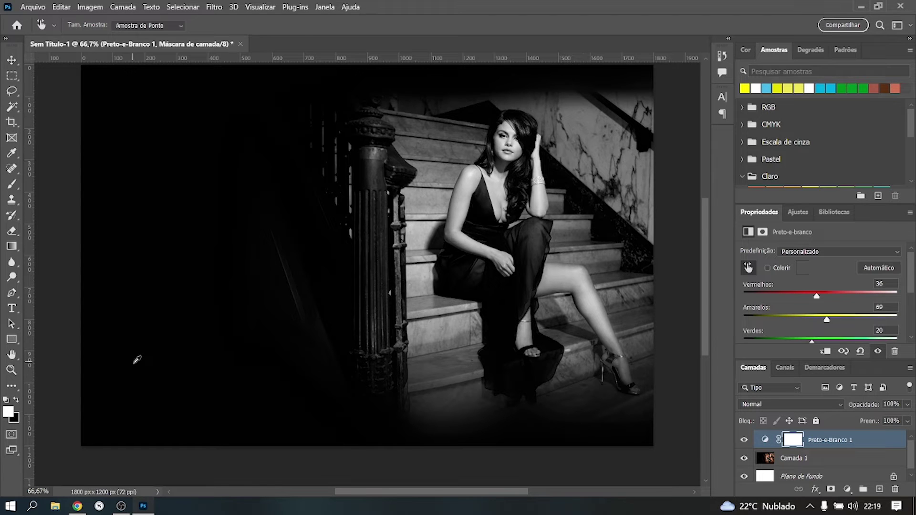
scroll(821, 296, down, 3)
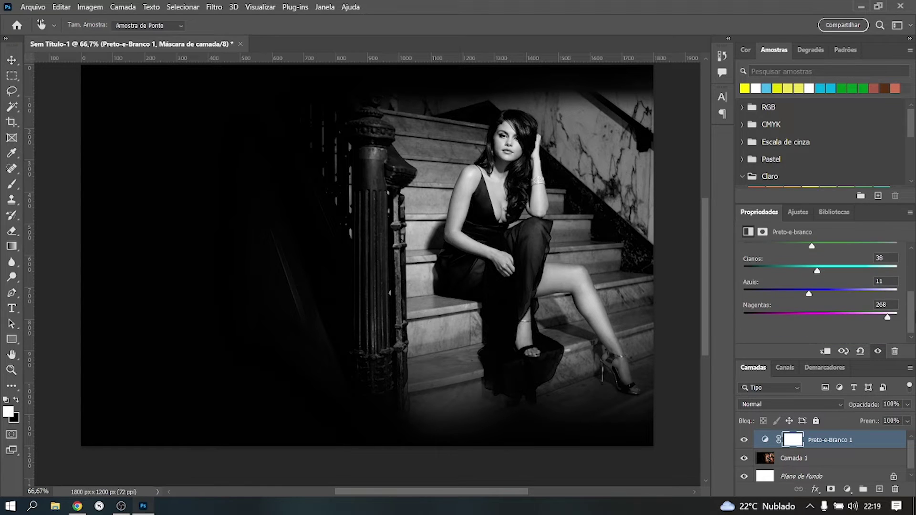
mouse_move(185, 343)
mouse_down()
mouse_move(84, 367)
mouse_move(47, 364)
mouse_up()
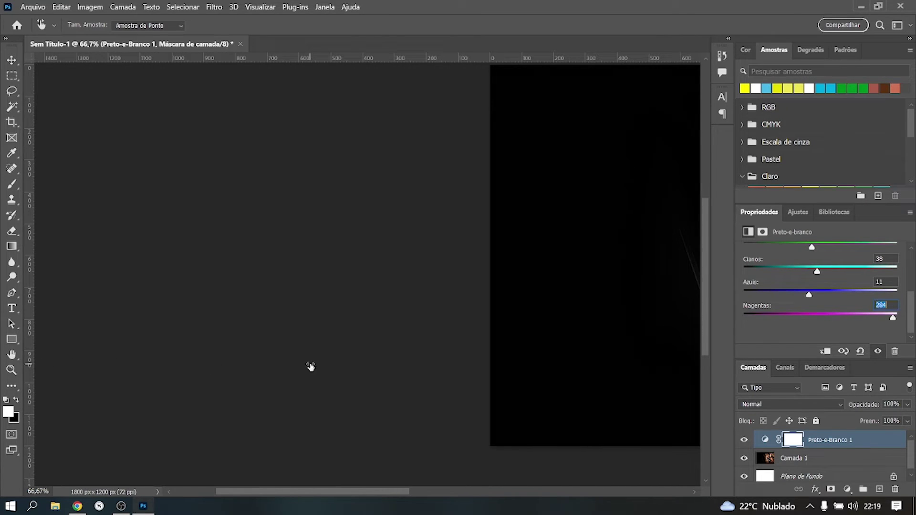
drag(47, 364, 630, 354)
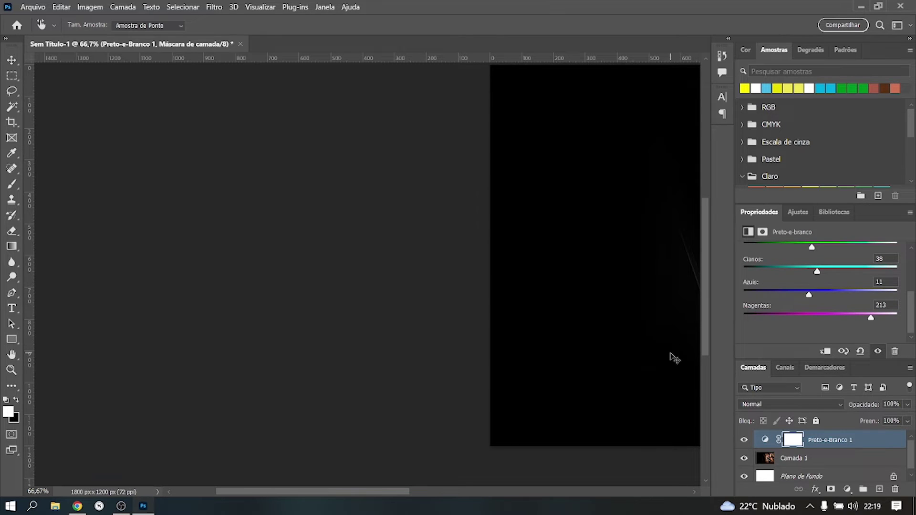
key(ctrl+0)
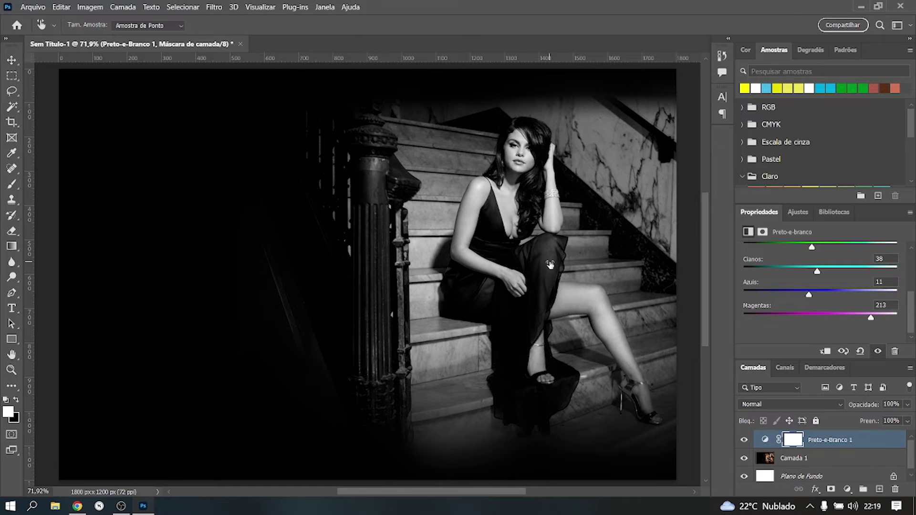
drag(550, 265, 554, 257)
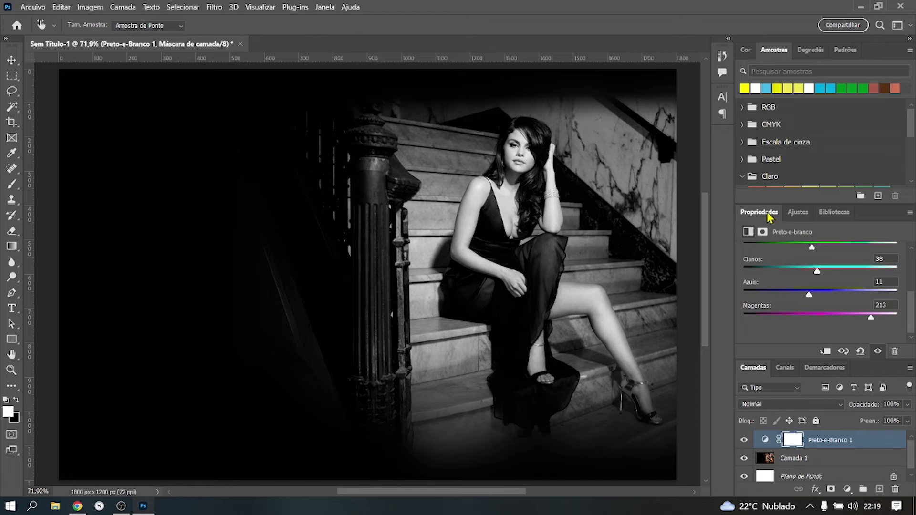
- Float the Properties panel beside the photo and drag on the skin to try different Reds values
drag(769, 217, 163, 190)
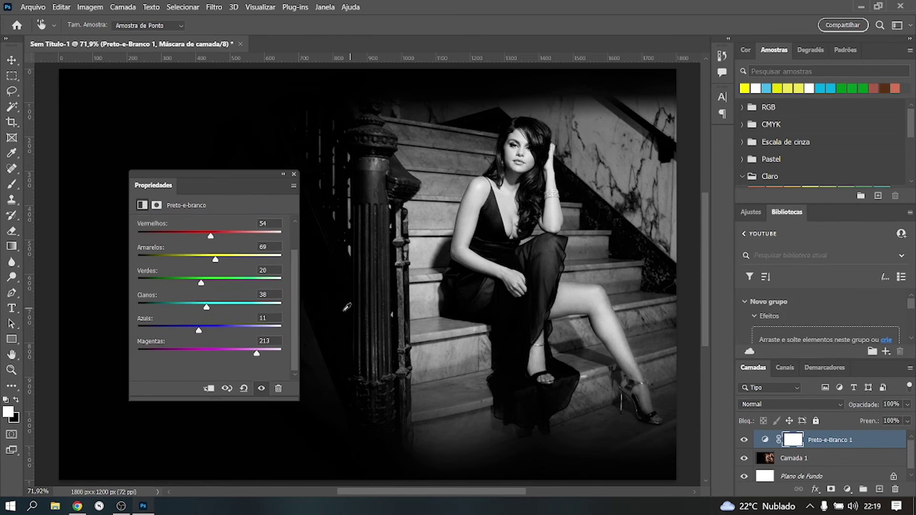
scroll(294, 305, up, 2)
scroll(297, 286, down, 2)
mouse_move(548, 287)
mouse_down()
mouse_move(541, 279)
mouse_move(582, 278)
mouse_move(372, 272)
mouse_move(547, 283)
mouse_up()
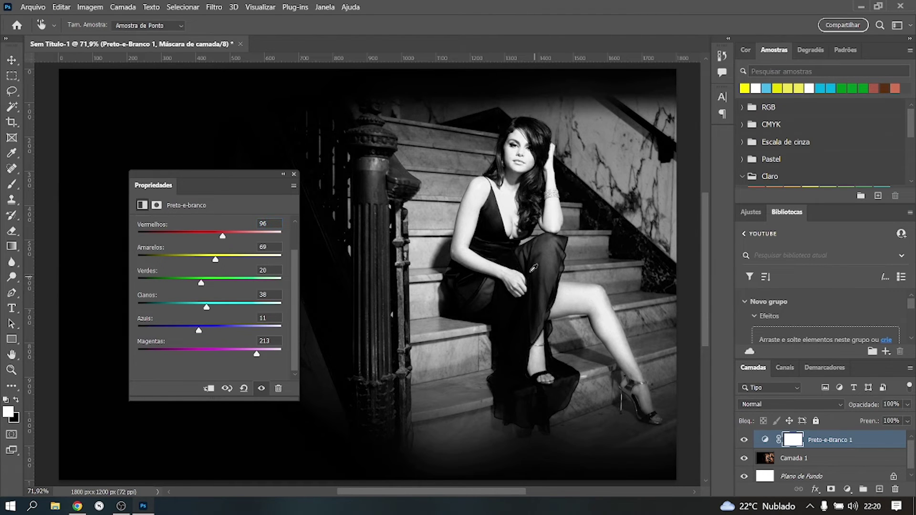
mouse_move(537, 132)
mouse_down()
mouse_move(528, 133)
mouse_move(556, 139)
mouse_up()
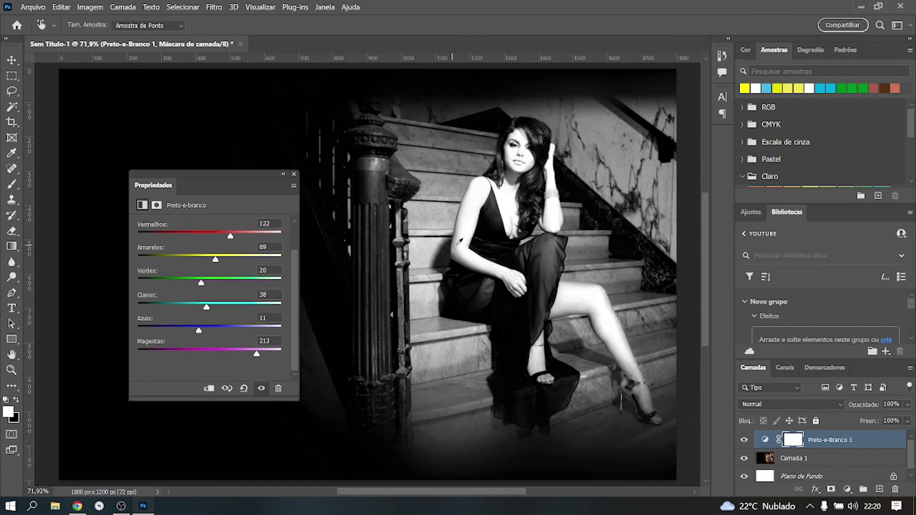
mouse_move(465, 231)
mouse_down()
mouse_move(445, 225)
mouse_move(456, 229)
mouse_up()
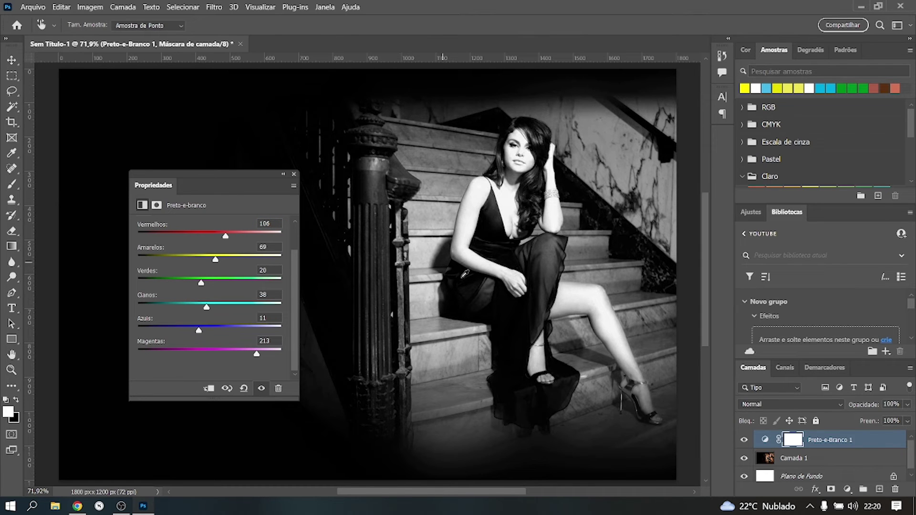
- Settle Reds at 132 and Yellows at 89, then re-dock the Properties panel
mouse_move(423, 288)
mouse_down()
mouse_move(377, 300)
mouse_move(378, 288)
mouse_up()
mouse_move(339, 162)
mouse_down()
mouse_move(348, 174)
mouse_move(332, 174)
mouse_move(361, 180)
mouse_move(349, 179)
mouse_up()
drag(653, 121, 670, 136)
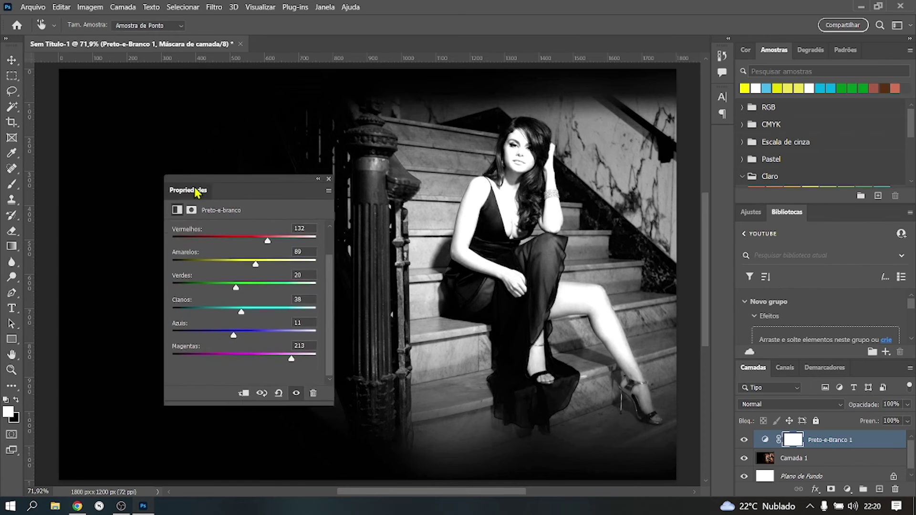
drag(164, 187, 816, 215)
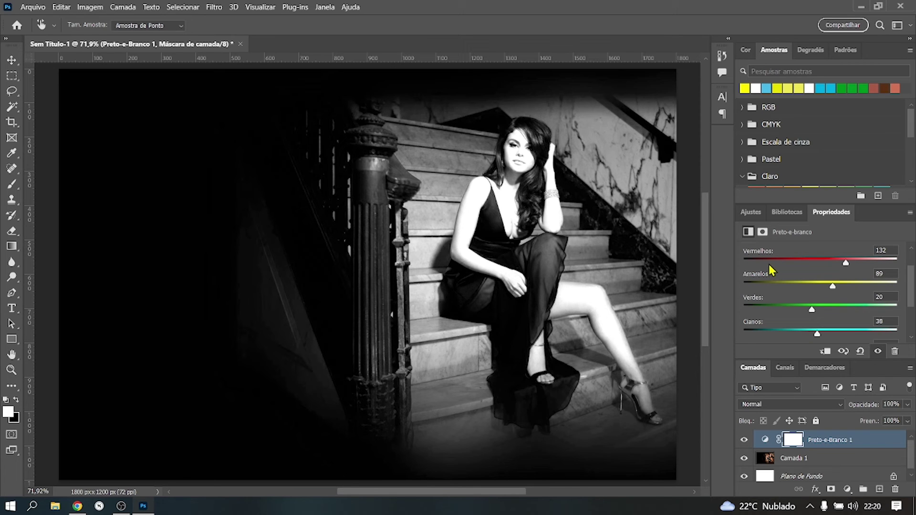
- Drop Reds to about 86 with a drag and arrow-key nudge, then set Cyans 81 and Blues 42
drag(596, 297, 567, 305)
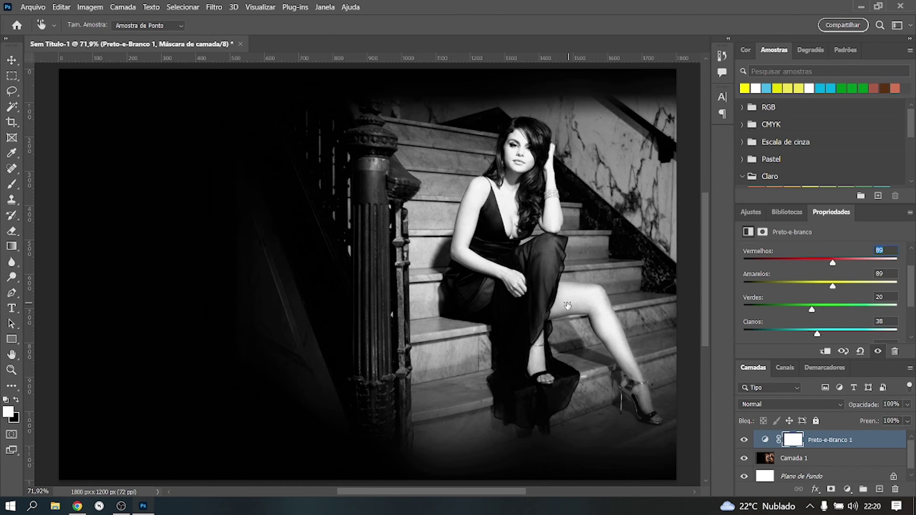
key(Down)
key(Down)
key(Down)
key(Down)
key(Down)
key(Down)
mouse_move(817, 333)
mouse_down()
mouse_move(782, 334)
mouse_move(831, 334)
mouse_up()
drag(912, 292, 912, 317)
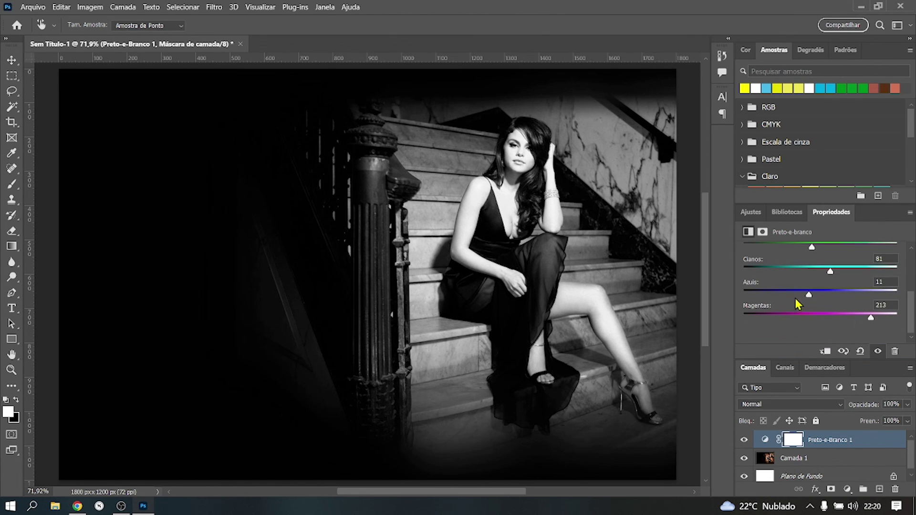
mouse_move(807, 295)
mouse_down()
mouse_move(836, 294)
mouse_move(796, 294)
mouse_move(831, 295)
mouse_move(818, 296)
mouse_up()
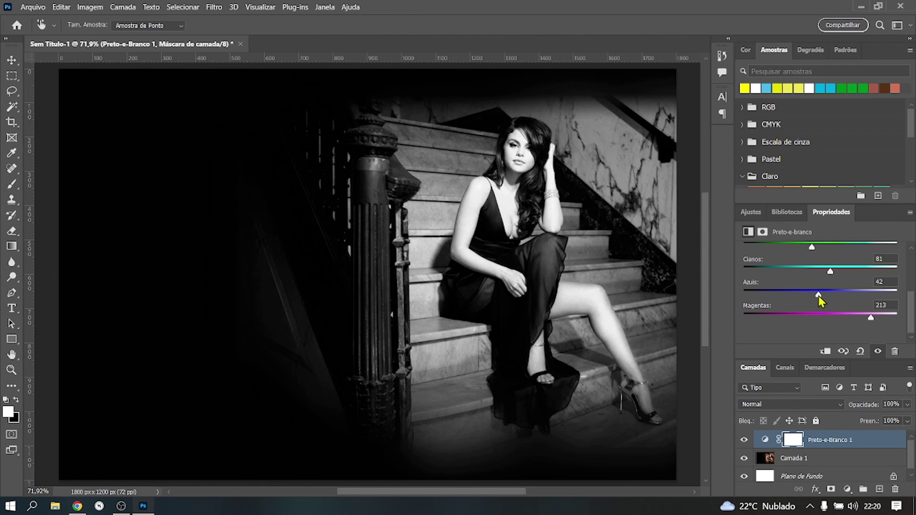